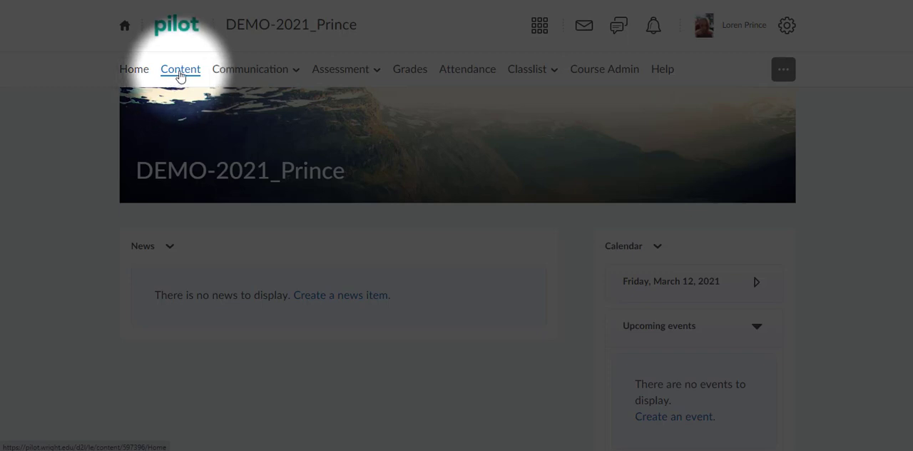
Paste the copied placeholder text into the Week 1 module's description and expand the editor to full screen
click(180, 75)
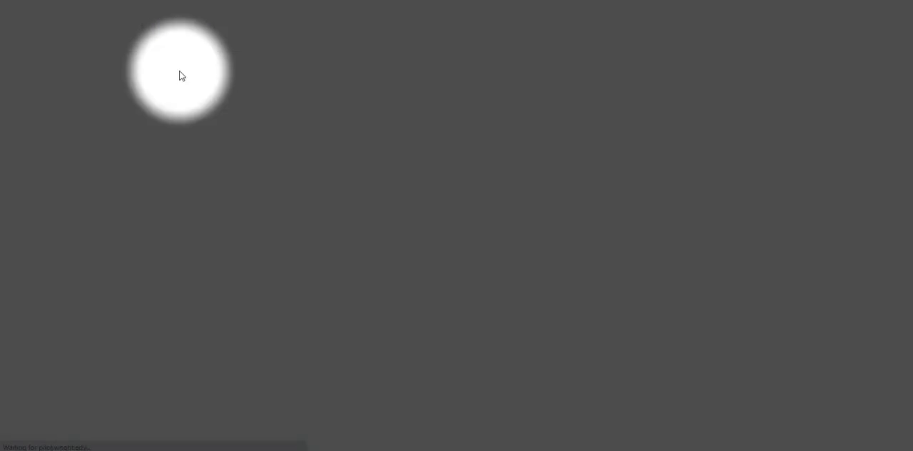
click(145, 312)
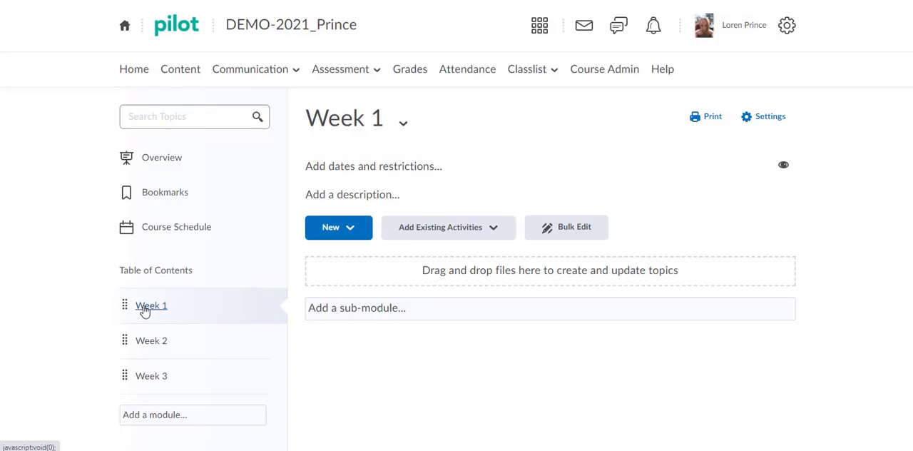
click(357, 200)
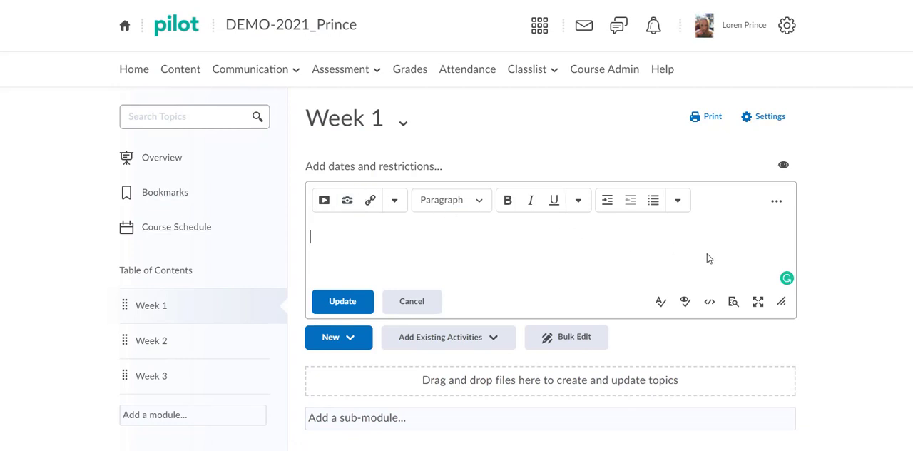
right_click(316, 236)
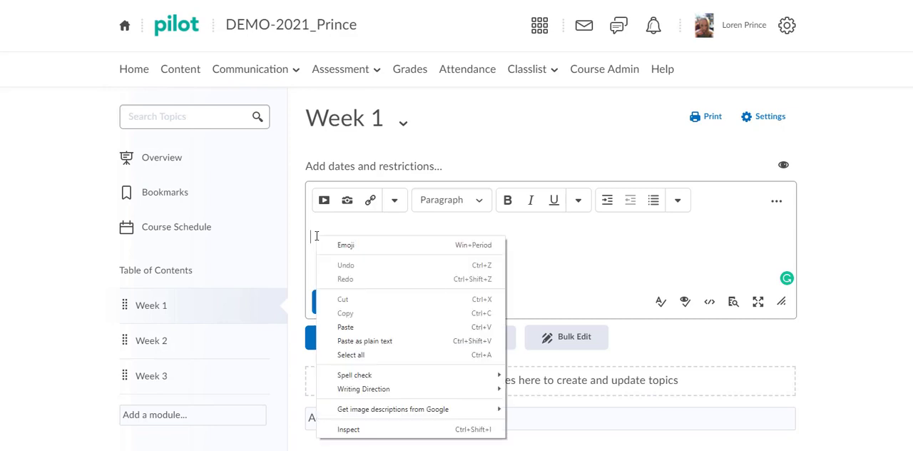
click(355, 326)
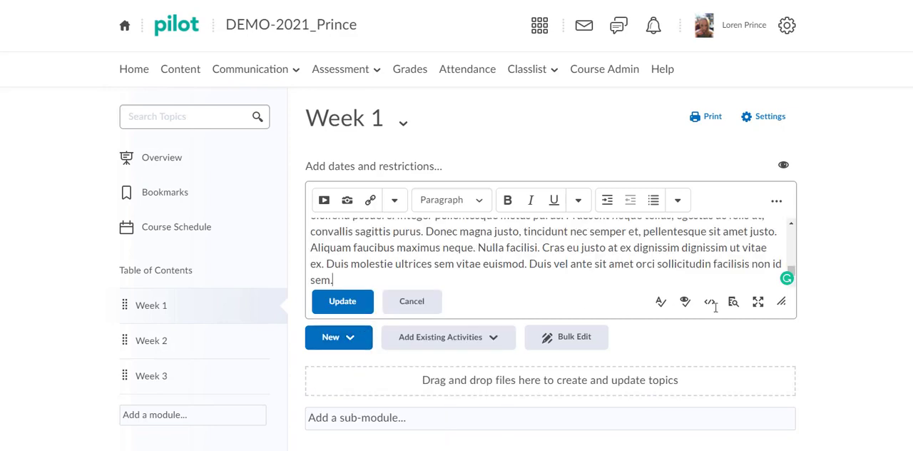
click(758, 303)
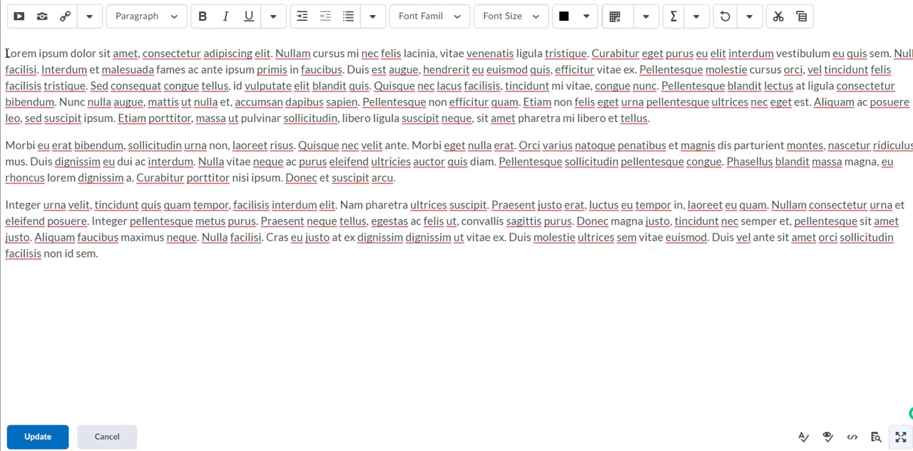
Bold and underline the opening sentence, and italicize the word "Nam" in the third paragraph
mouse_move(6, 53)
mouse_down()
mouse_move(216, 57)
mouse_move(256, 70)
mouse_move(274, 56)
mouse_up()
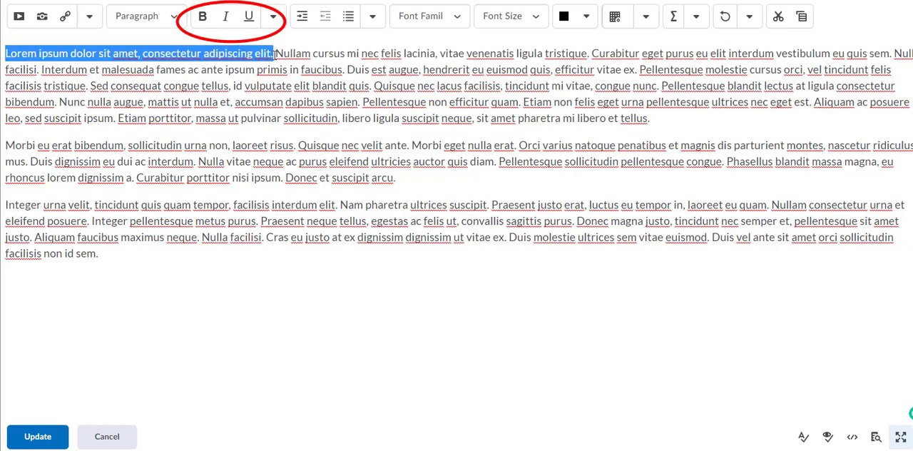
click(204, 18)
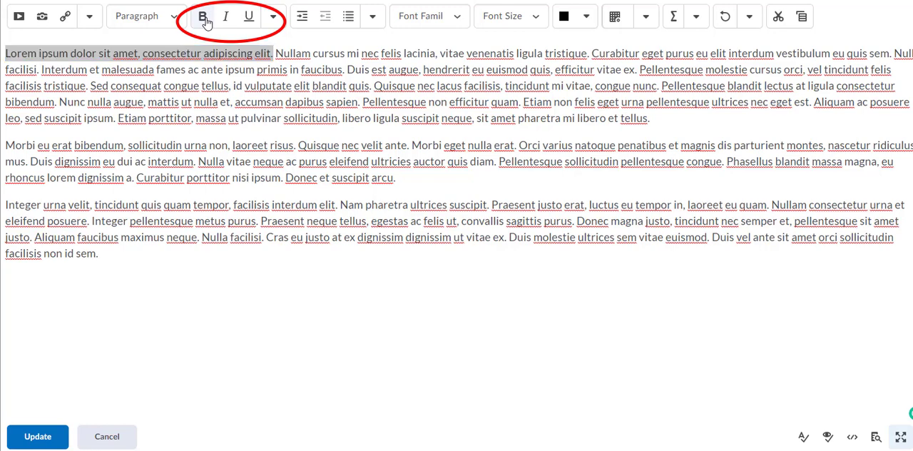
click(249, 18)
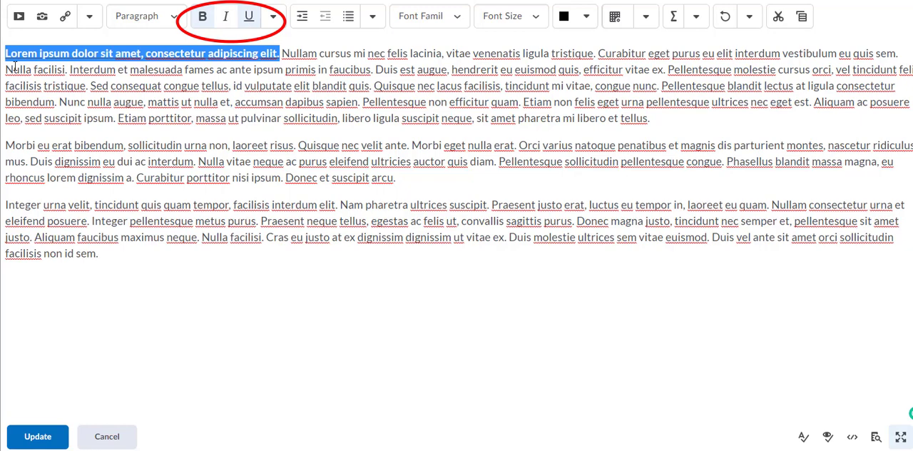
click(109, 87)
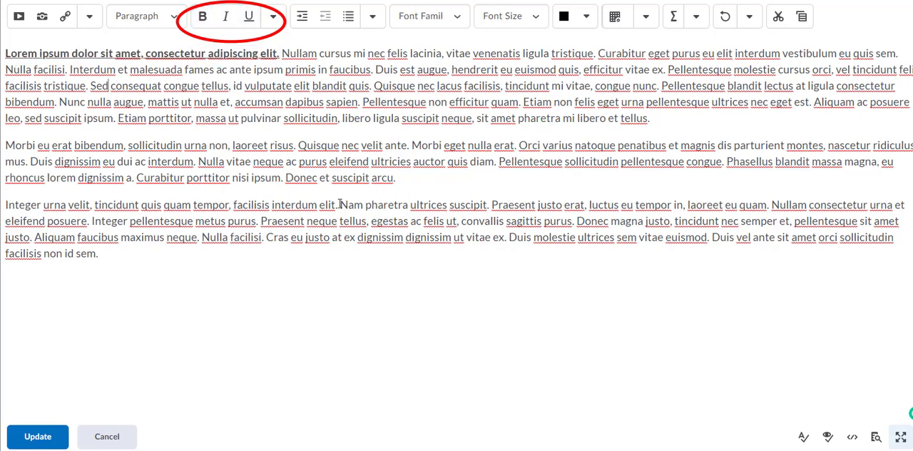
drag(338, 204, 364, 204)
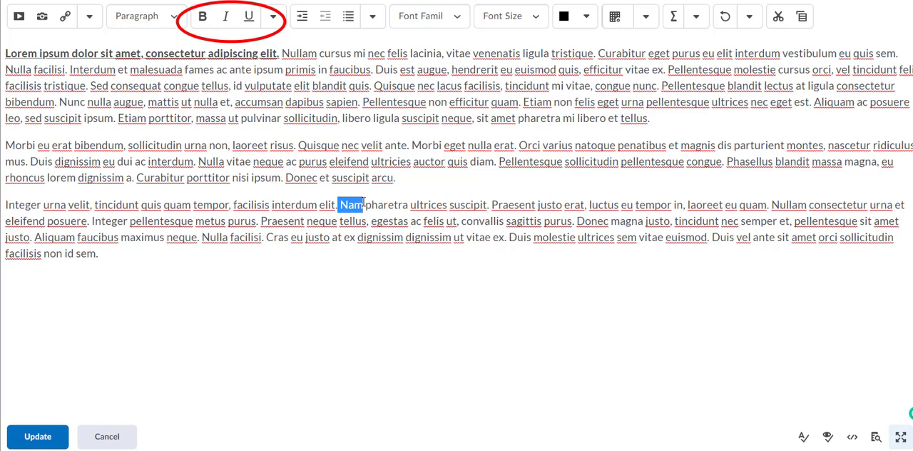
click(226, 21)
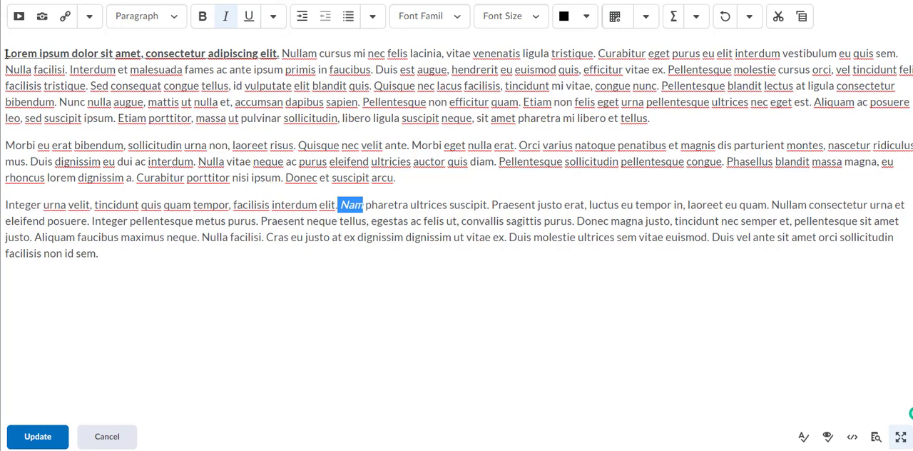
Split the bold opening sentence off into its own paragraph above the rest of the text
drag(5, 53, 284, 56)
click(284, 56)
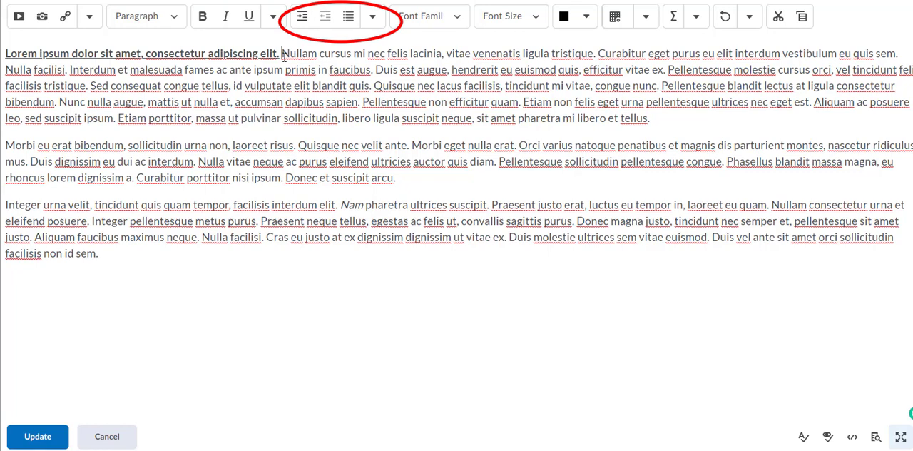
key(Return)
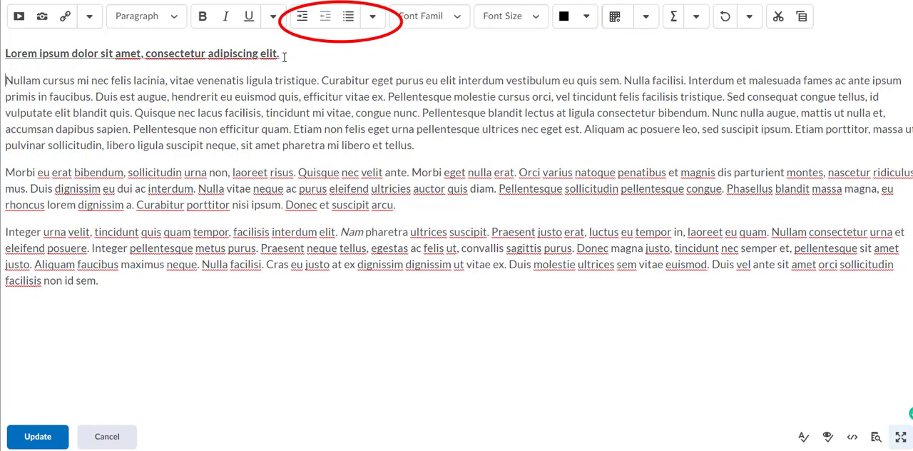
Try right alignment on the bold heading line and center it instead
click(6, 54)
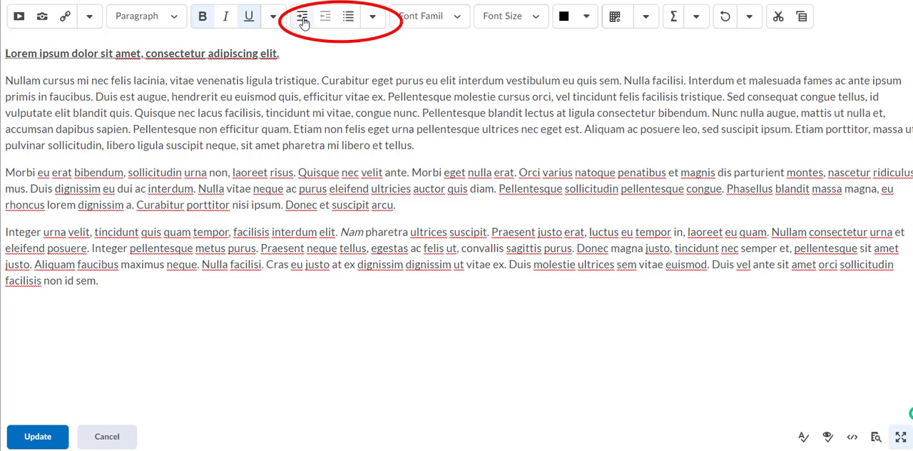
click(369, 17)
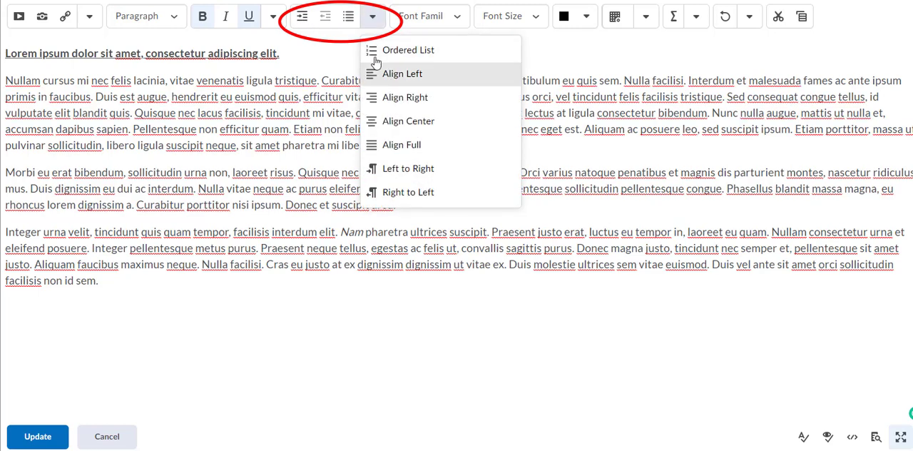
click(378, 97)
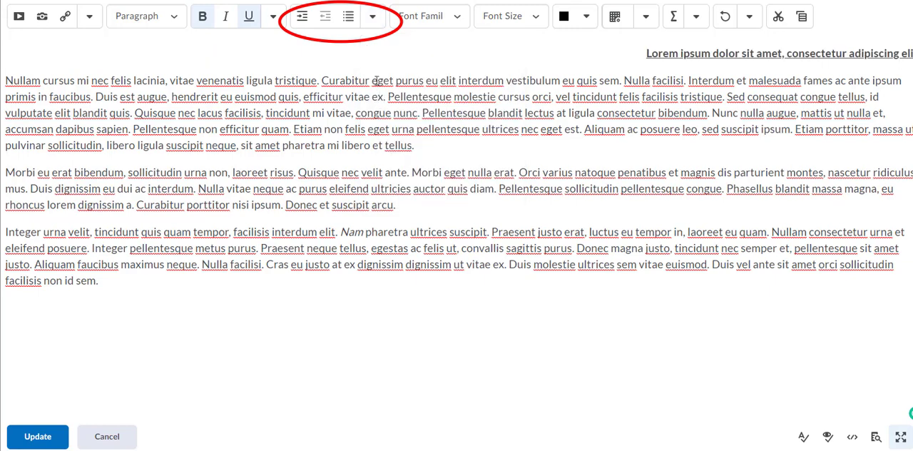
click(371, 20)
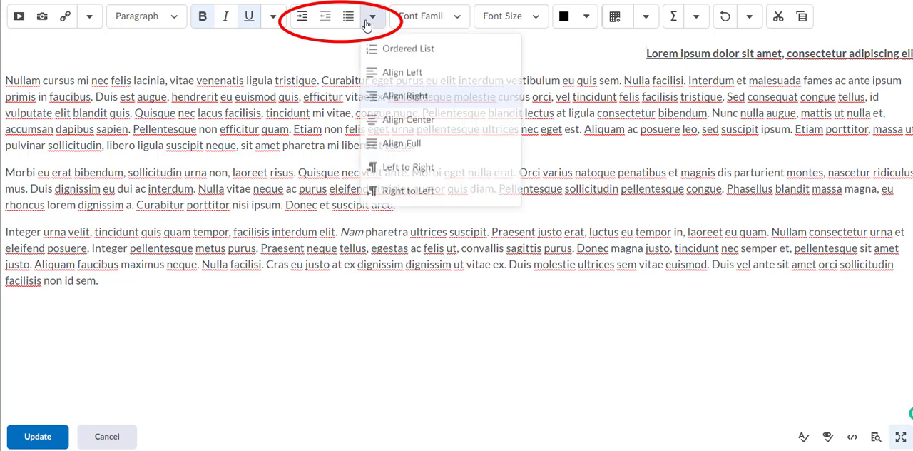
click(379, 121)
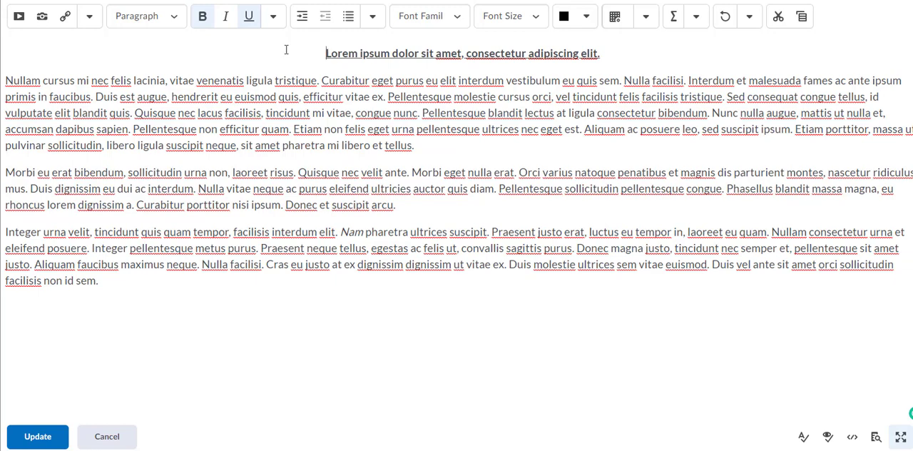
click(608, 53)
Cut "Aliquam faucibus maximus neque. Nulla facilisi." from the last paragraph and save the Week 1 description
drag(35, 264, 263, 263)
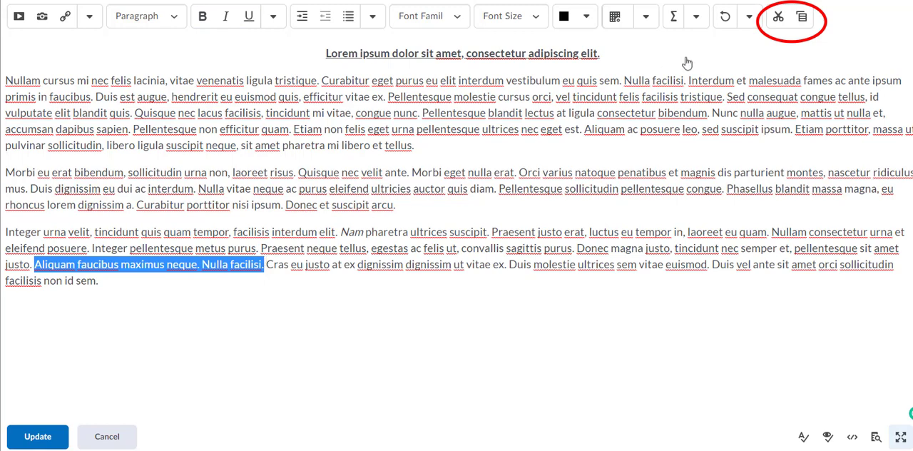
click(778, 16)
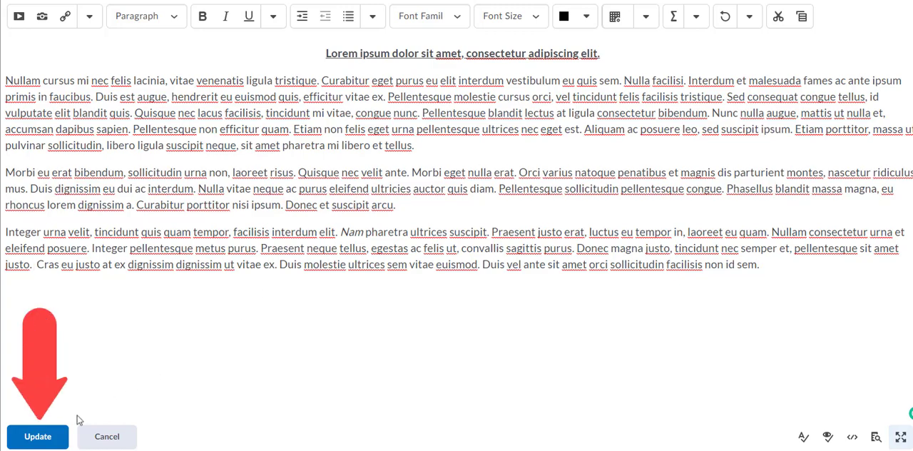
click(45, 440)
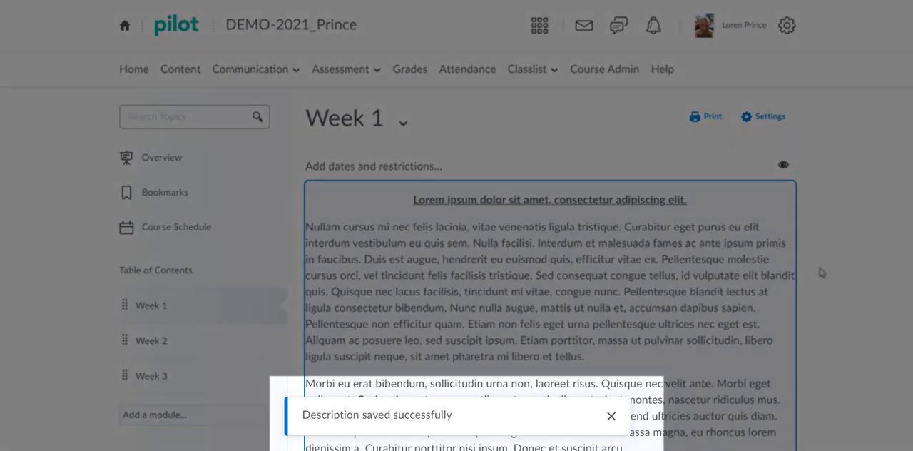
scroll(822, 272, down, 3)
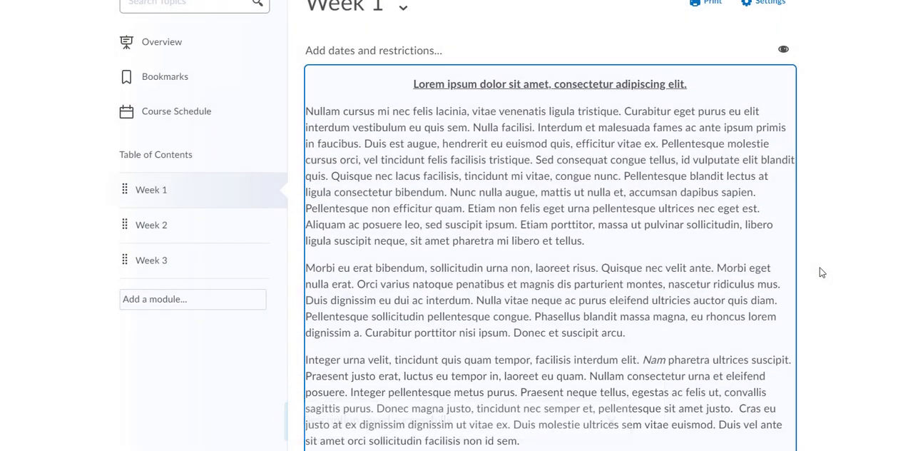
scroll(821, 273, up, 1)
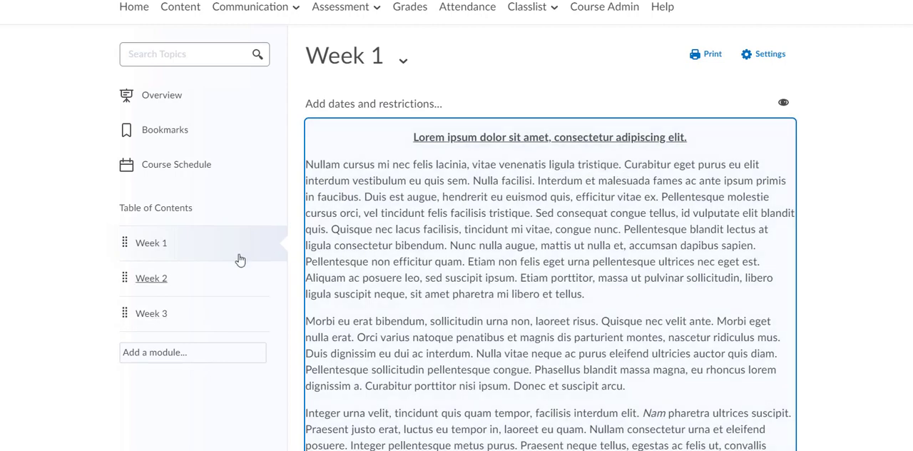
Open the Week 2 module's description for editing and expand the editor to full screen
click(156, 281)
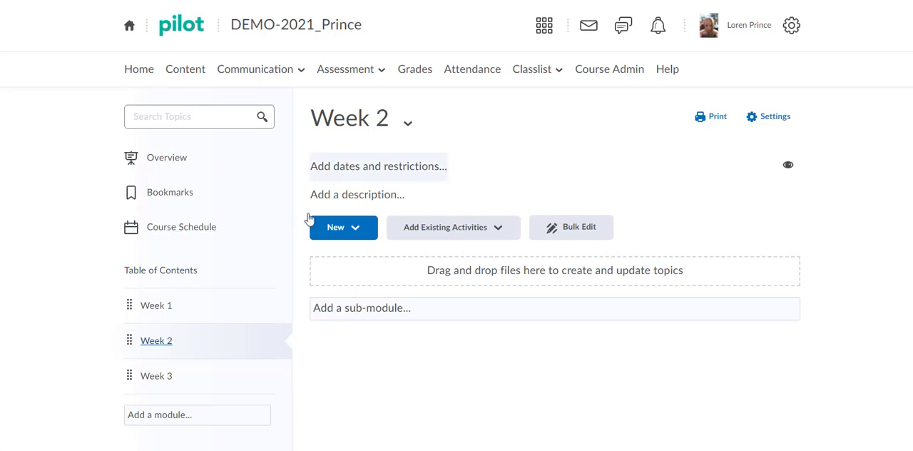
click(352, 198)
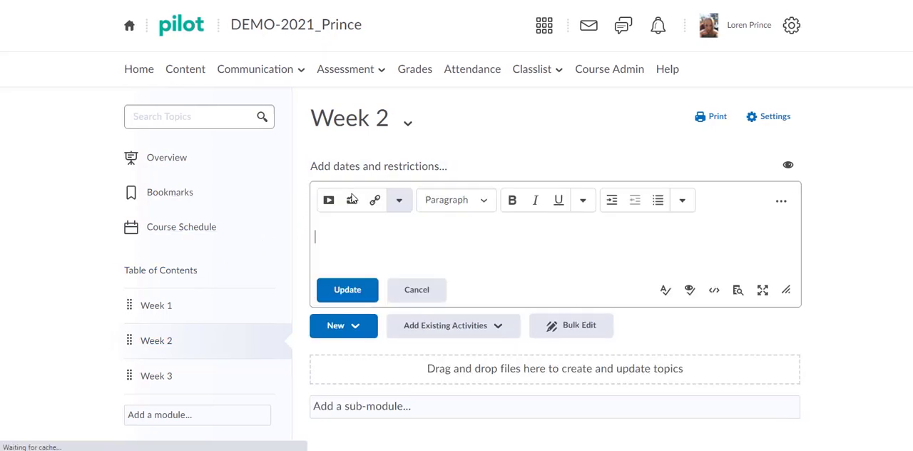
click(352, 195)
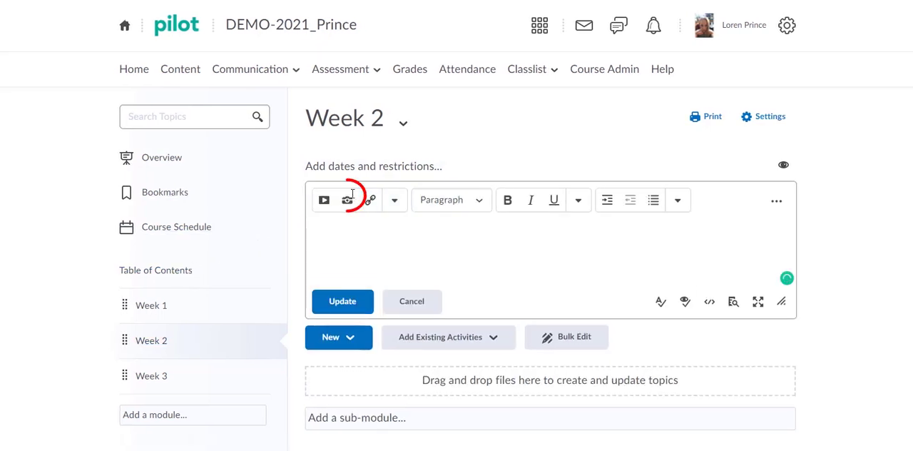
click(758, 303)
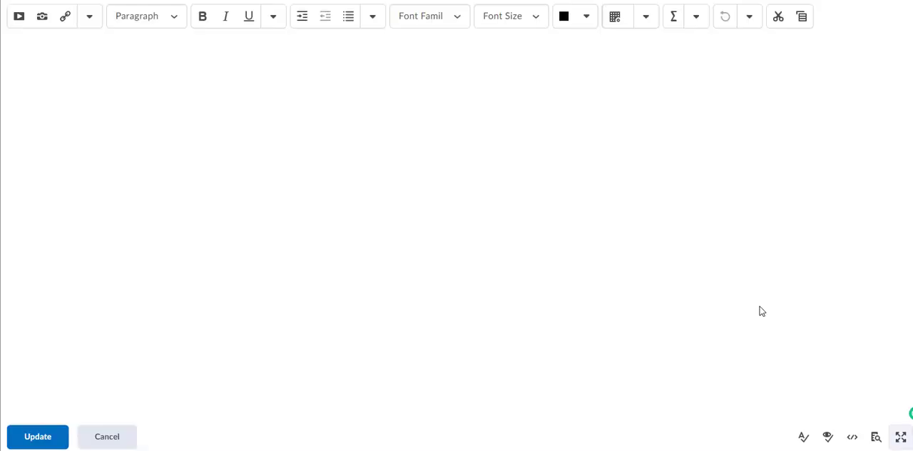
Add the image Brain 1.jpg from the computer's Pictures folder to the Week 2 description
click(40, 23)
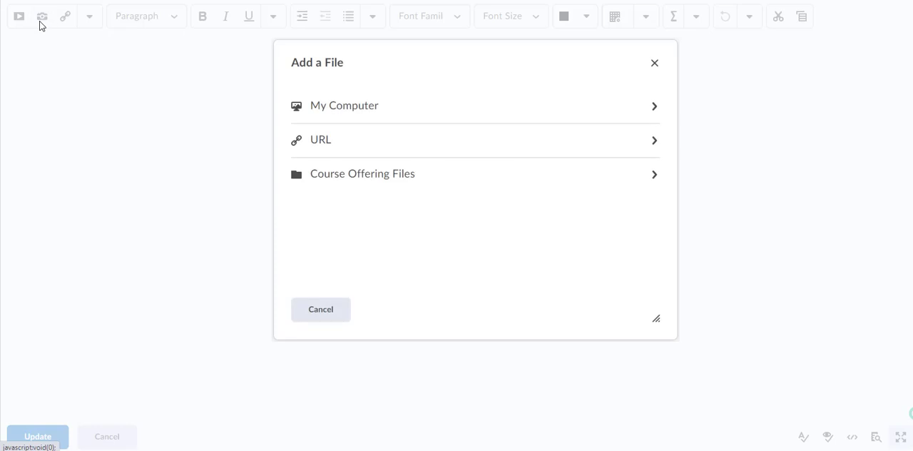
click(330, 109)
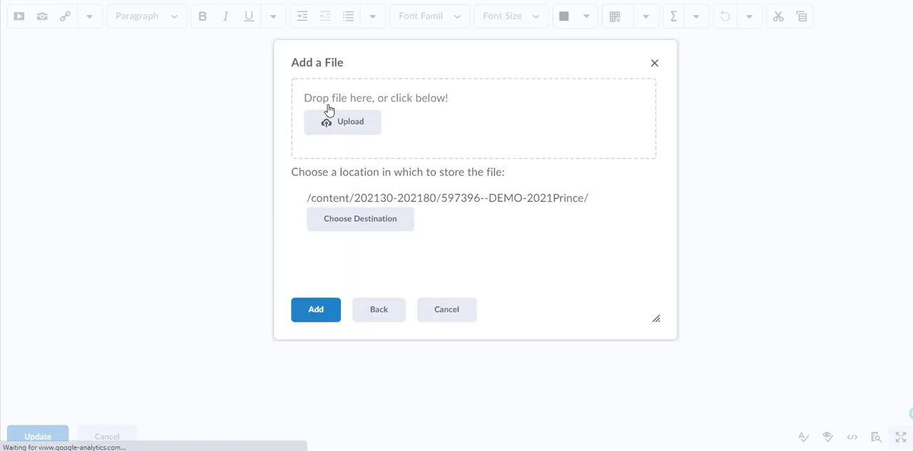
click(337, 129)
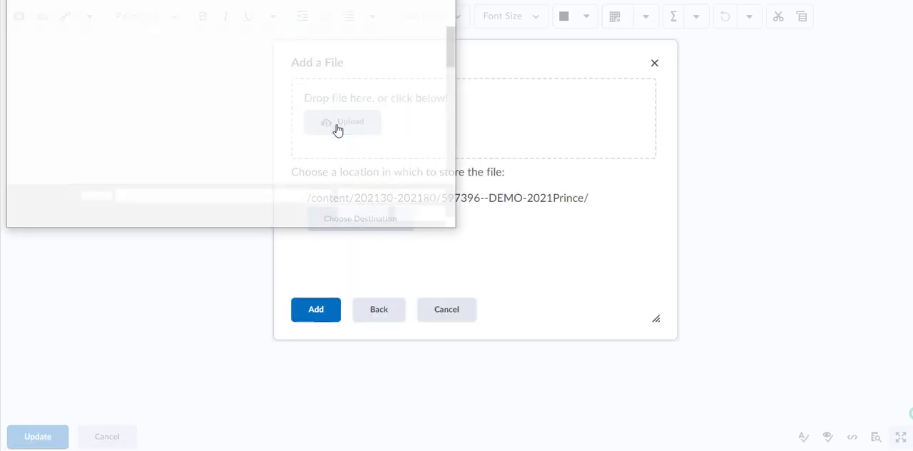
scroll(338, 140, down, 1)
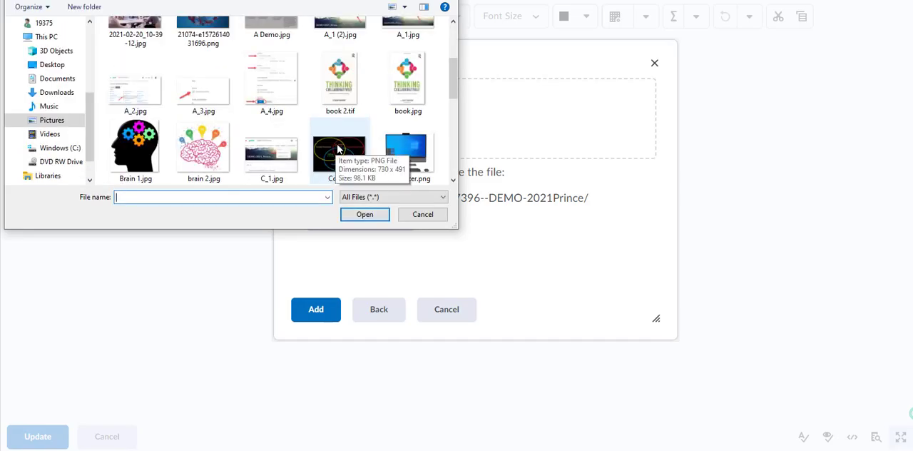
double_click(145, 147)
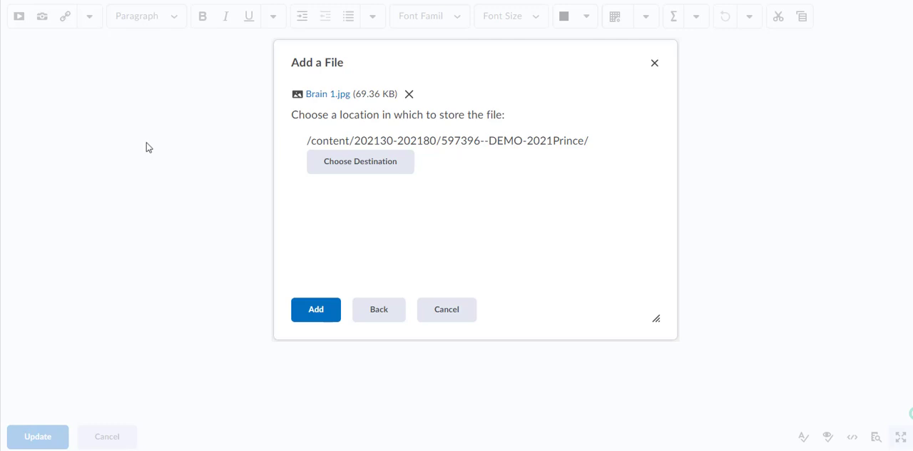
click(323, 318)
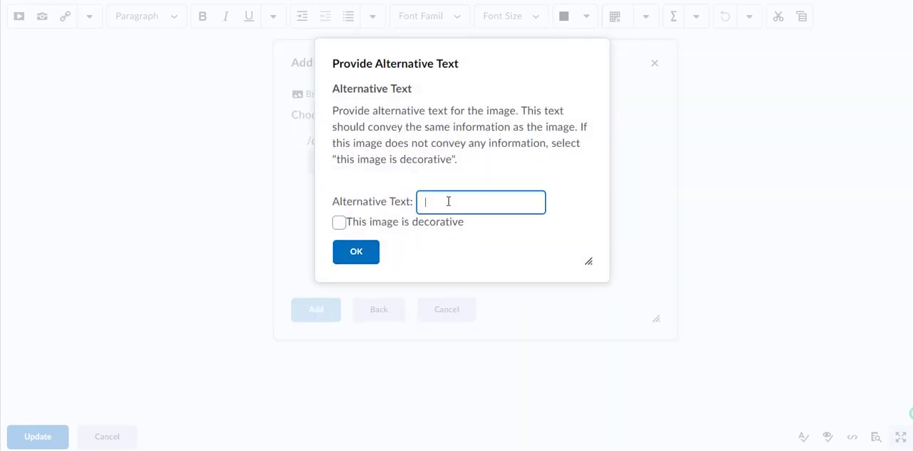
Provide alternative text describing the image as a brain with gears and confirm it
text(Brain with gears)
click(368, 259)
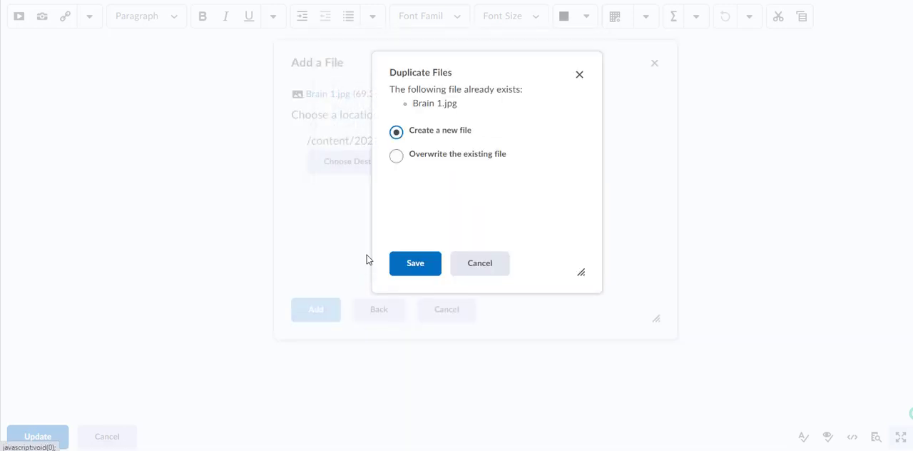
Store the duplicate Brain 1.jpg as a new file and shrink the inserted image proportionally to about 60% of its size
click(415, 264)
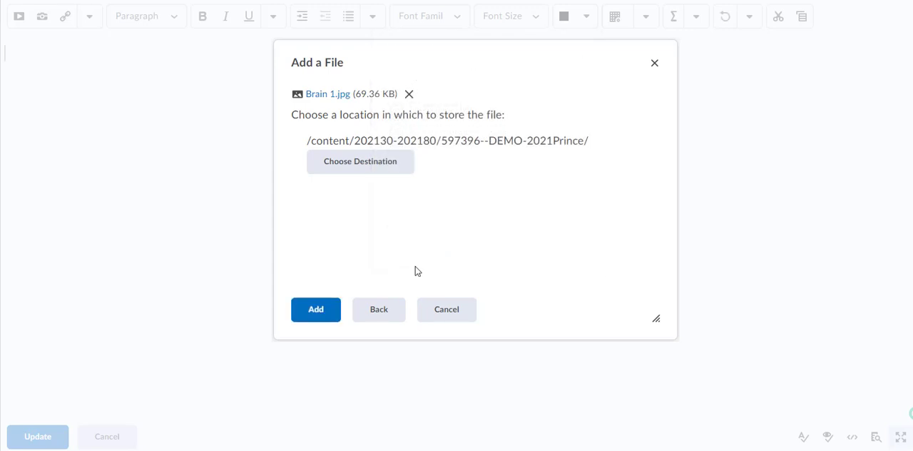
click(410, 109)
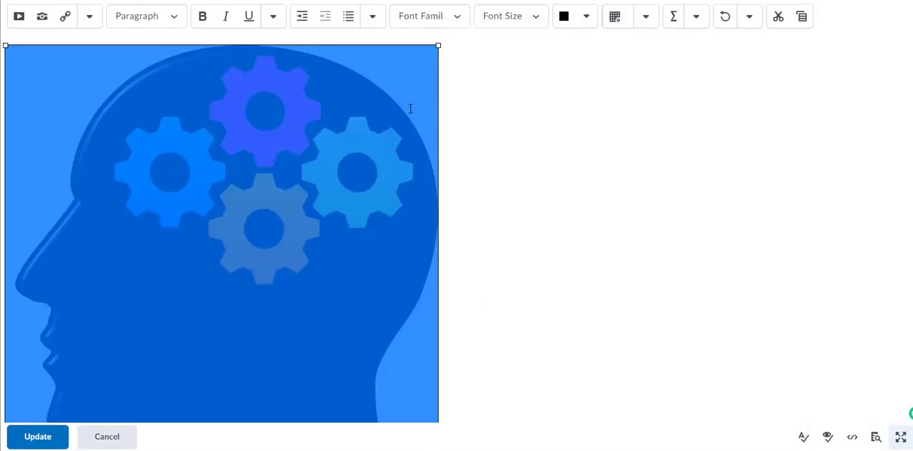
drag(438, 44, 224, 213)
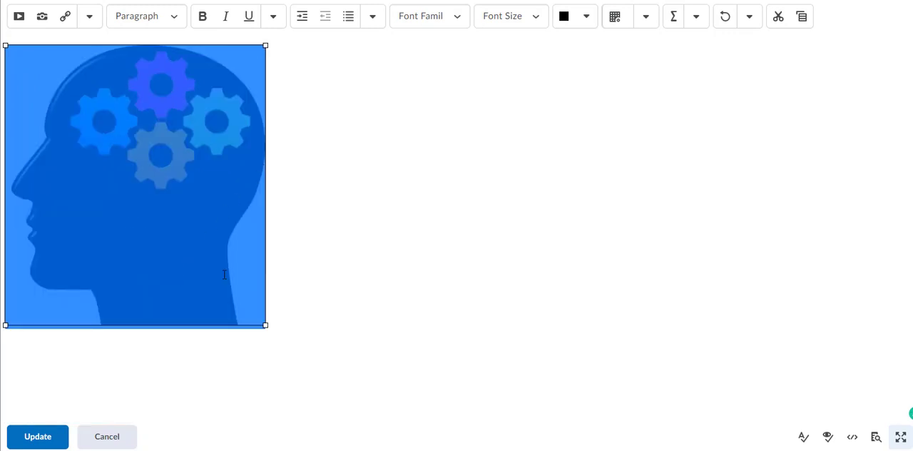
Center the brain image horizontally in the Week 2 description and deselect it
click(372, 17)
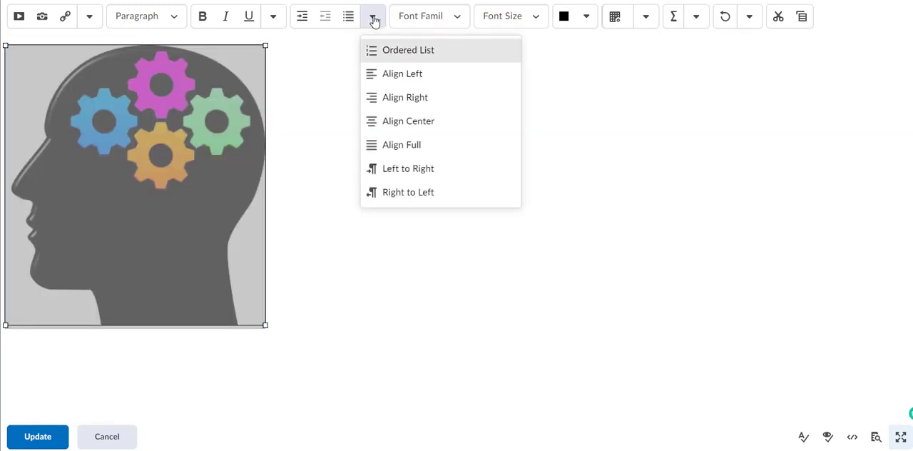
click(389, 122)
click(611, 328)
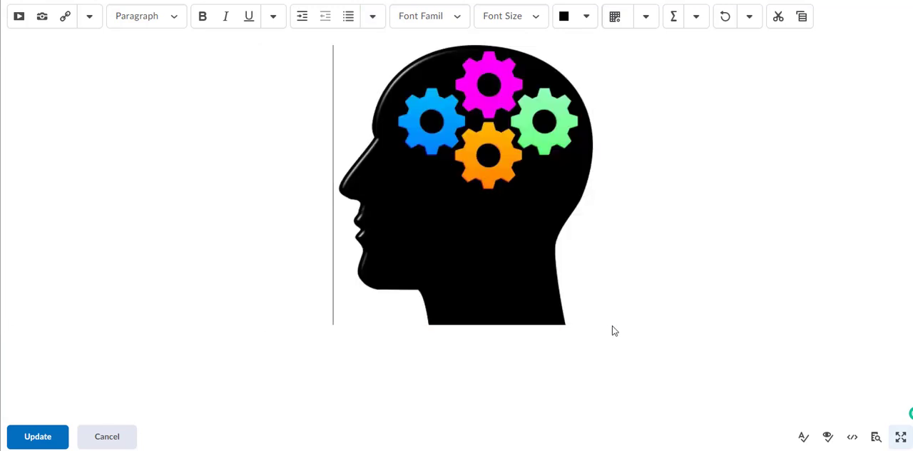
click(591, 319)
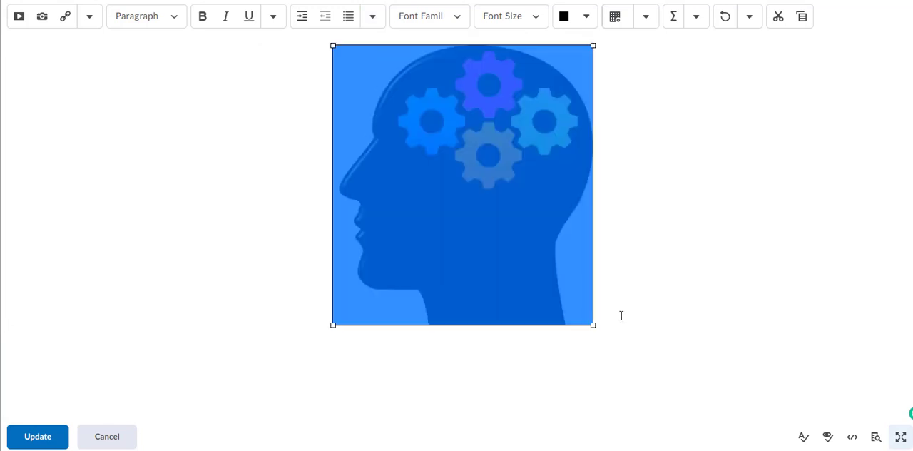
click(622, 316)
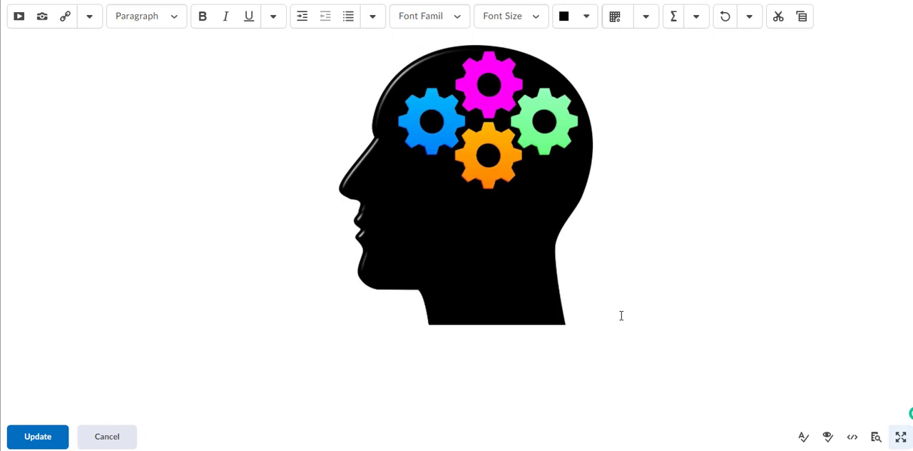
Paste the cut text "Aliquam faucibus maximus neque. Nulla facilisi." below the brain image and center it
right_click(17, 346)
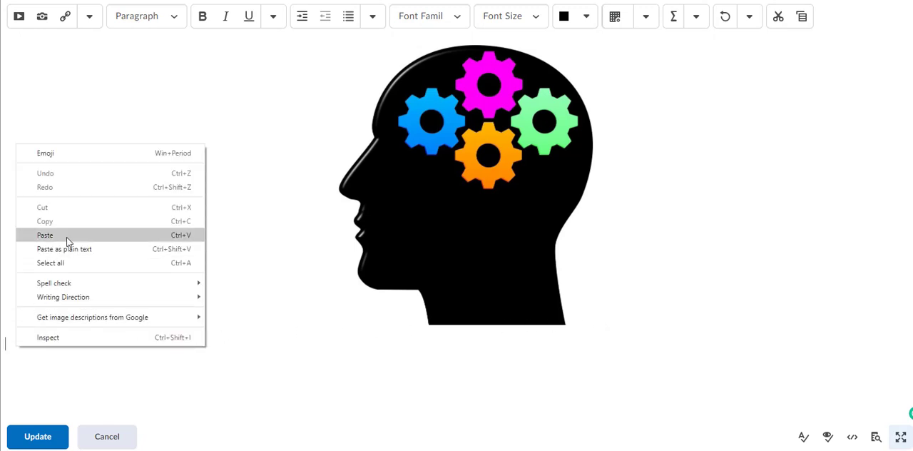
click(45, 235)
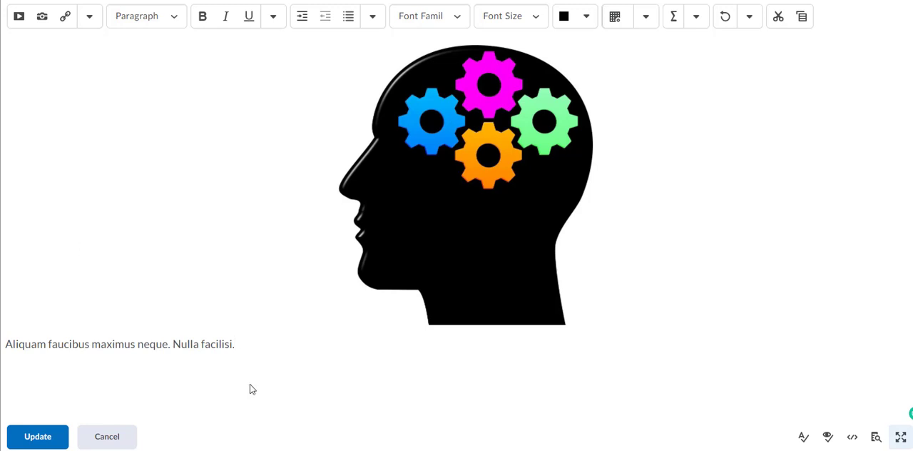
click(5, 344)
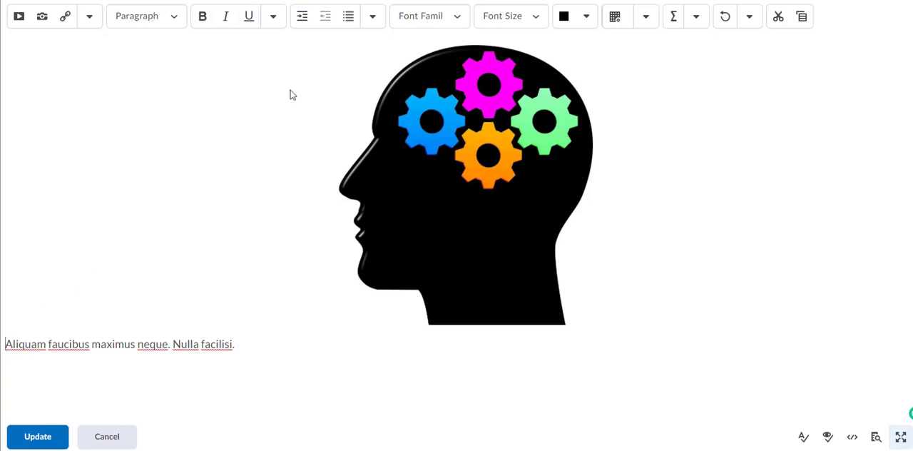
click(373, 18)
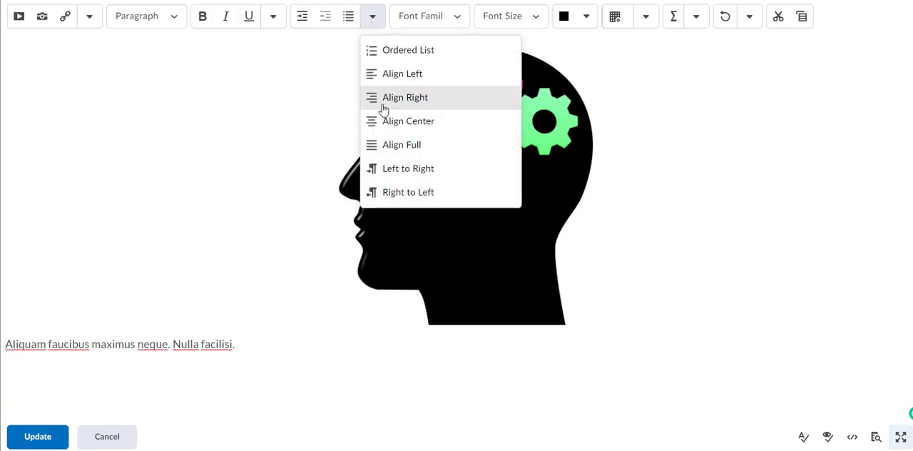
click(386, 127)
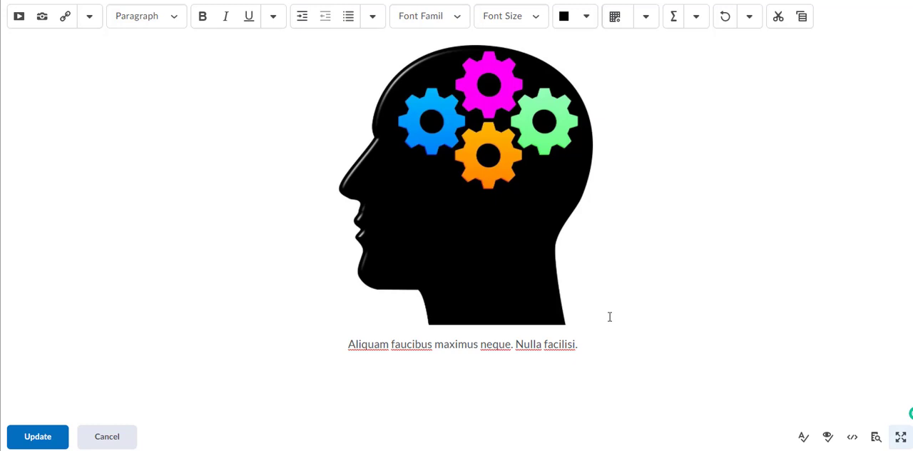